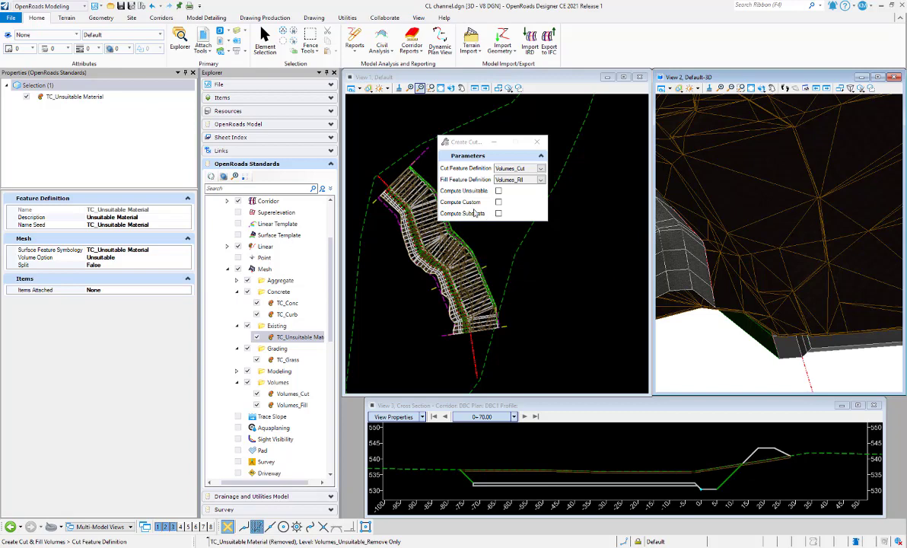
Generate cut and fill volume meshes from Volumes_Cut and Volumes_Fill, without computing unsuitable material.
{"action": "left_click", "coordinate": [509, 264]}
{"action": "left_click", "coordinate": [509, 264]}
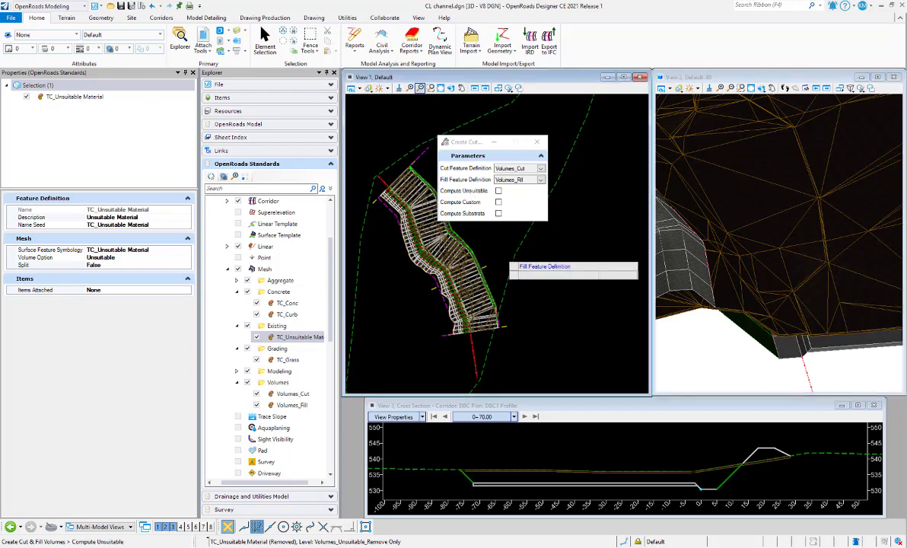
{"action": "left_click", "coordinate": [508, 264]}
{"action": "left_click", "coordinate": [508, 264]}
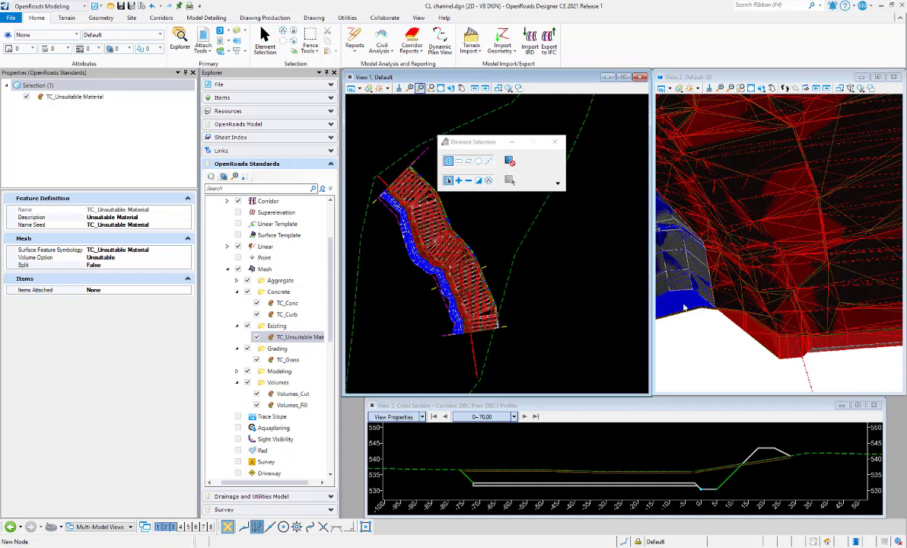
{"action": "scroll", "coordinate": [689, 305], "scroll_direction": "up", "scroll_amount": 2}
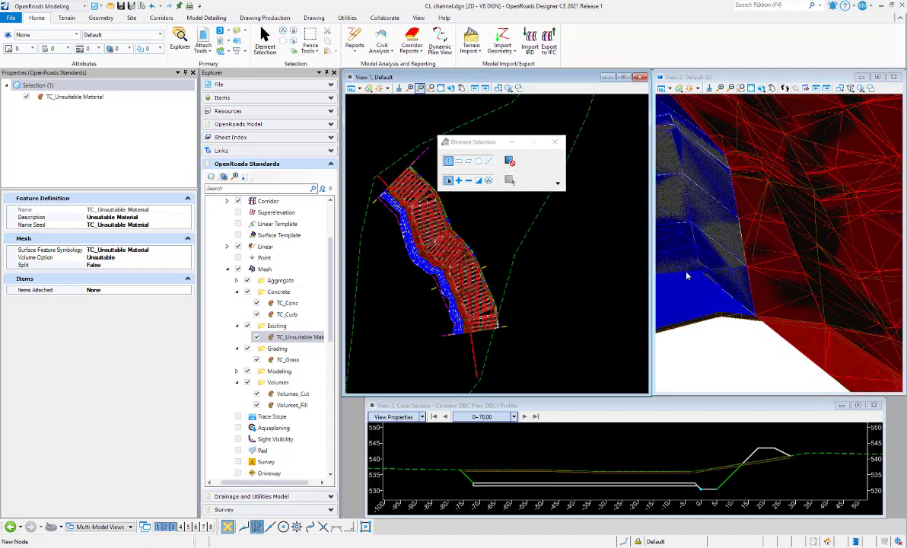
{"action": "scroll", "coordinate": [706, 318], "scroll_direction": "up", "scroll_amount": 2}
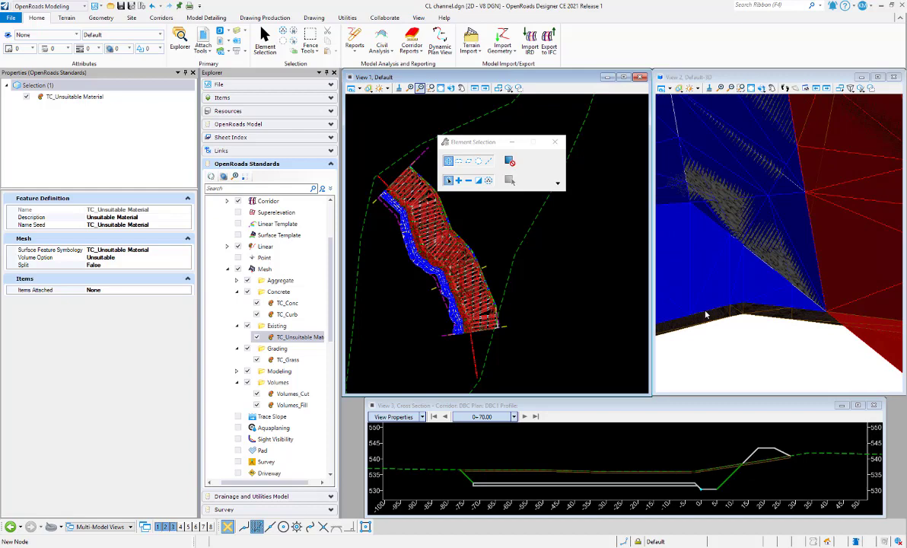
{"action": "scroll", "coordinate": [706, 313], "scroll_direction": "down", "scroll_amount": 3}
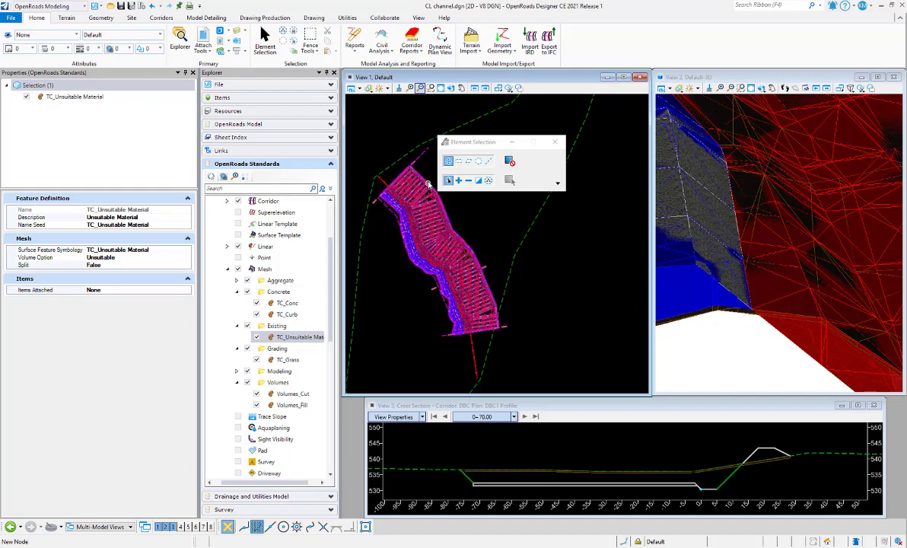
{"action": "left_click", "coordinate": [381, 46]}
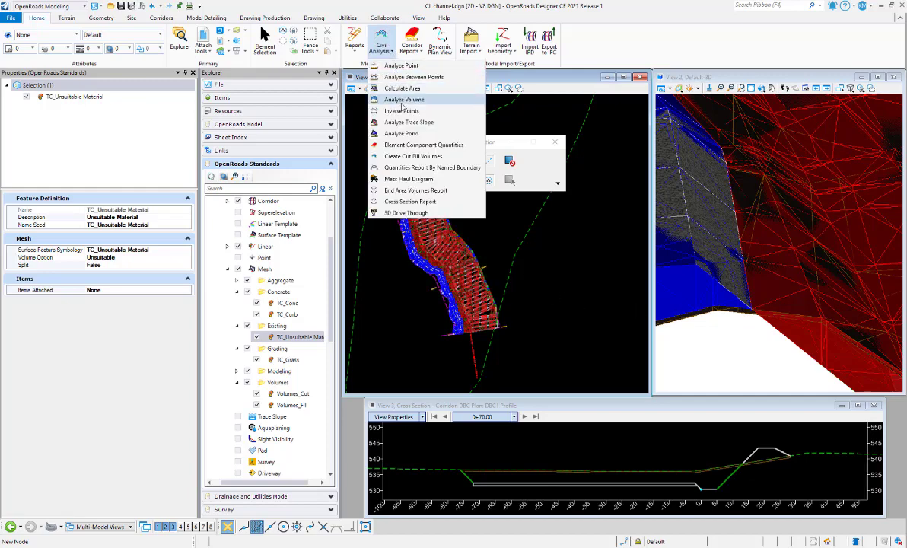
{"action": "left_click", "coordinate": [423, 167]}
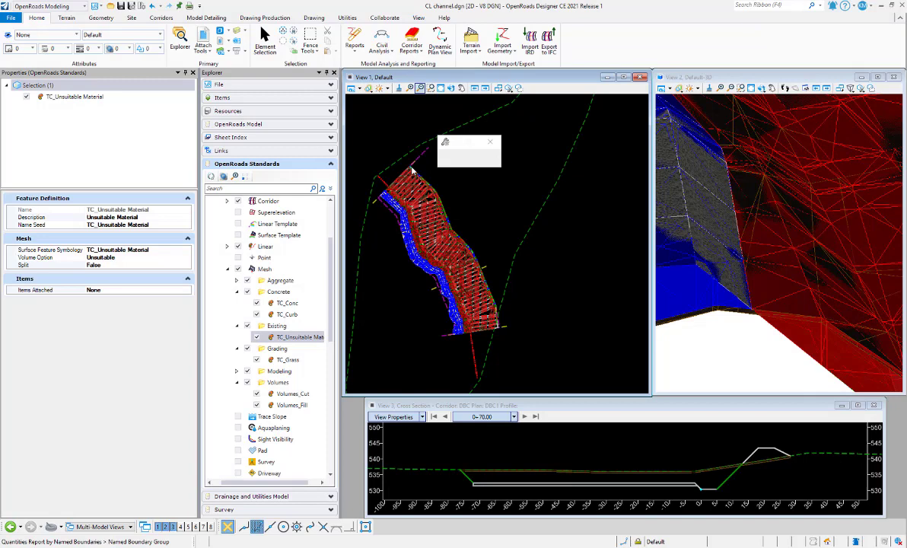
{"action": "left_click", "coordinate": [493, 223]}
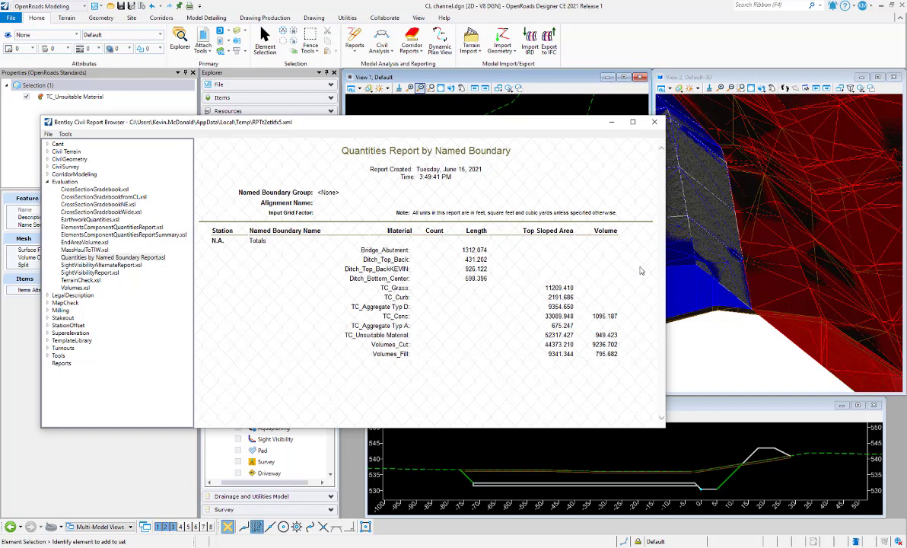
Close the quantities report without choosing another civil analysis tool.
{"action": "left_click", "coordinate": [653, 122]}
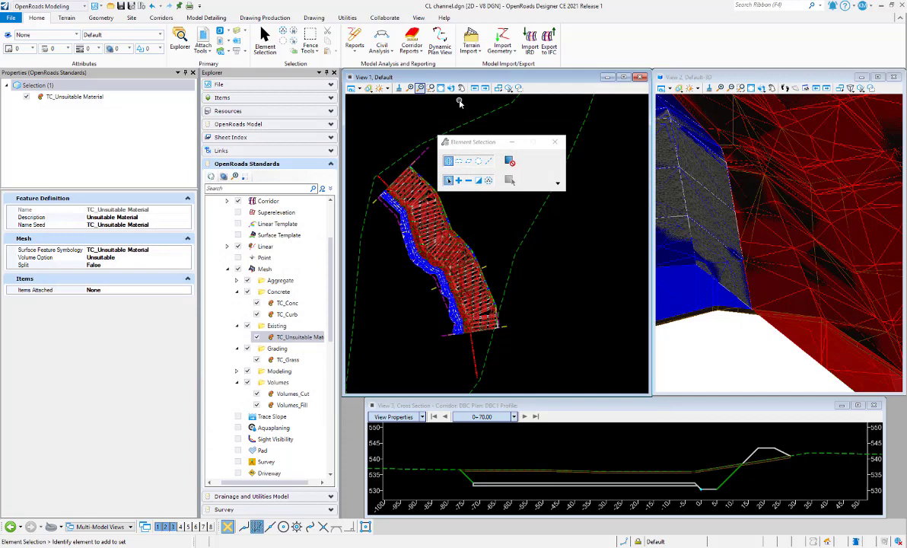
{"action": "left_click", "coordinate": [382, 44]}
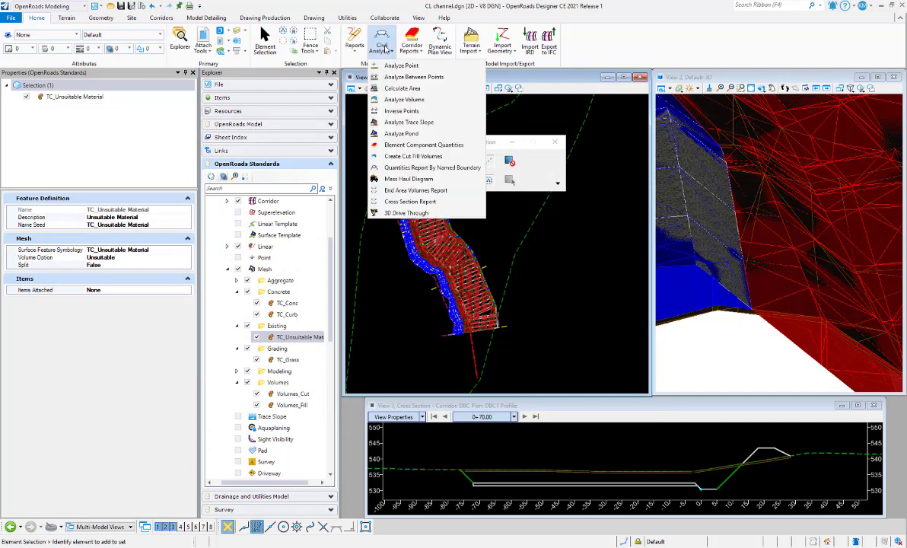
{"action": "left_click", "coordinate": [693, 288]}
Select and delete the Volumes_Cut and Volumes_Fill meshes in View 2.
{"action": "left_click", "coordinate": [685, 290]}
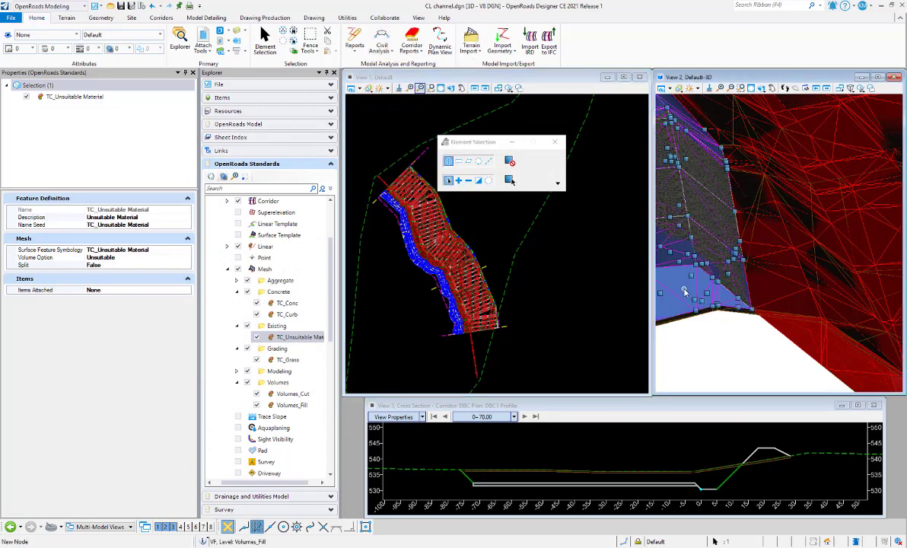
{"action": "left_click", "coordinate": [794, 339]}
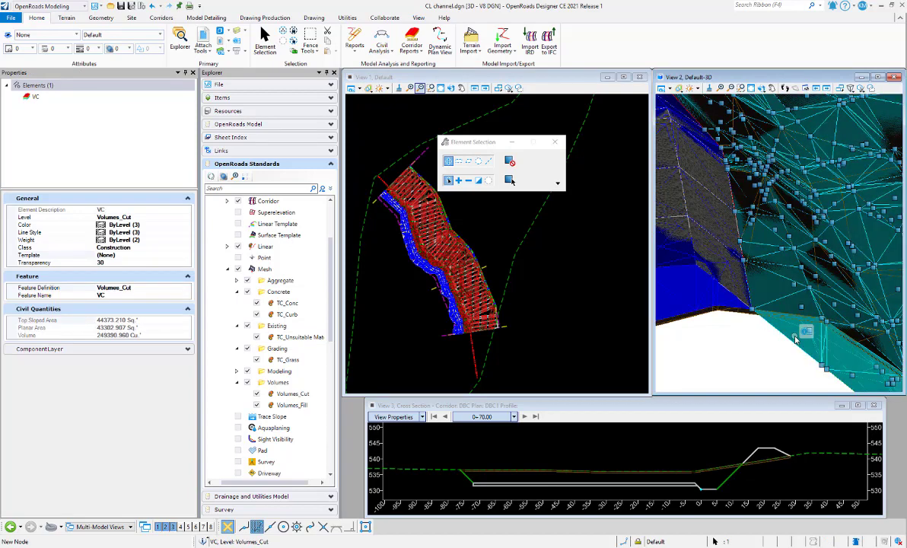
{"action": "left_click", "coordinate": [829, 355]}
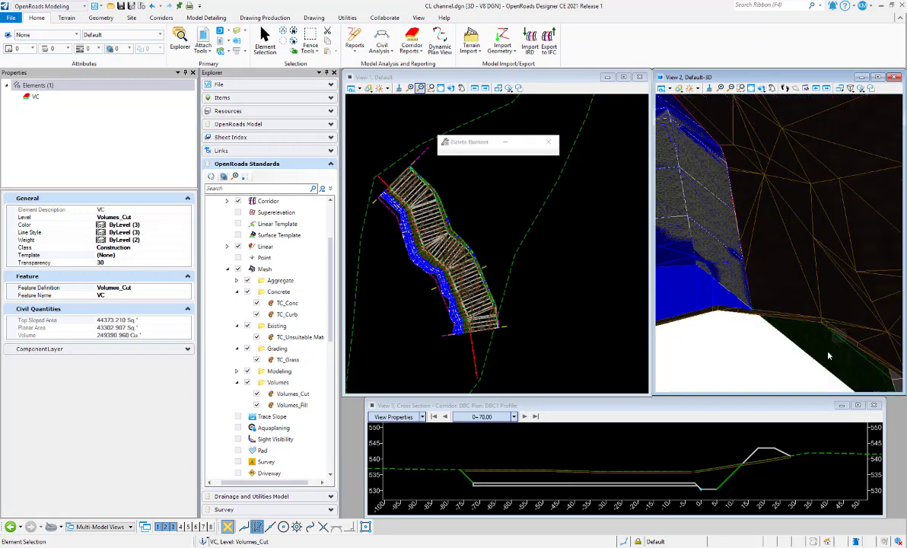
{"action": "left_click", "coordinate": [682, 307]}
{"action": "left_click", "coordinate": [715, 346]}
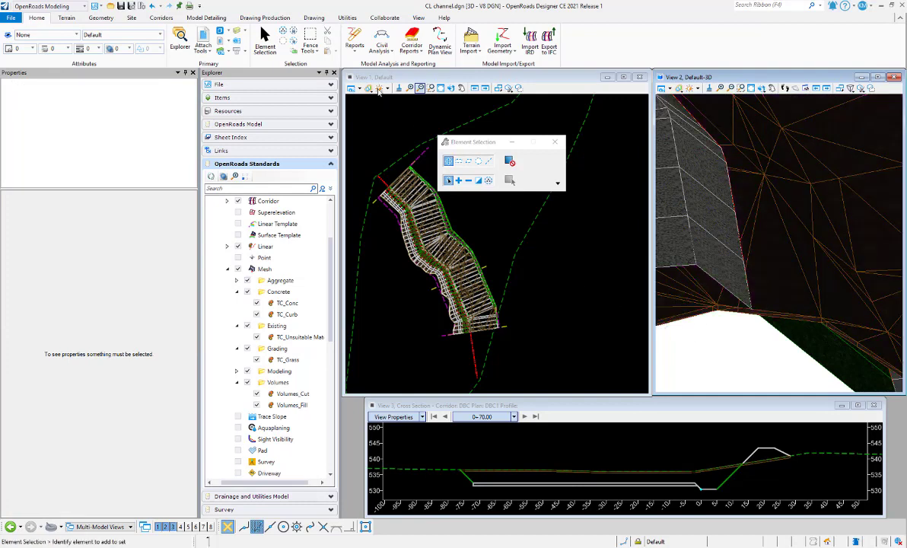
Create cut and fill volumes with Volumes_Cut, Volumes_Fill and Compute Unsuitable turned on.
{"action": "left_click", "coordinate": [376, 46]}
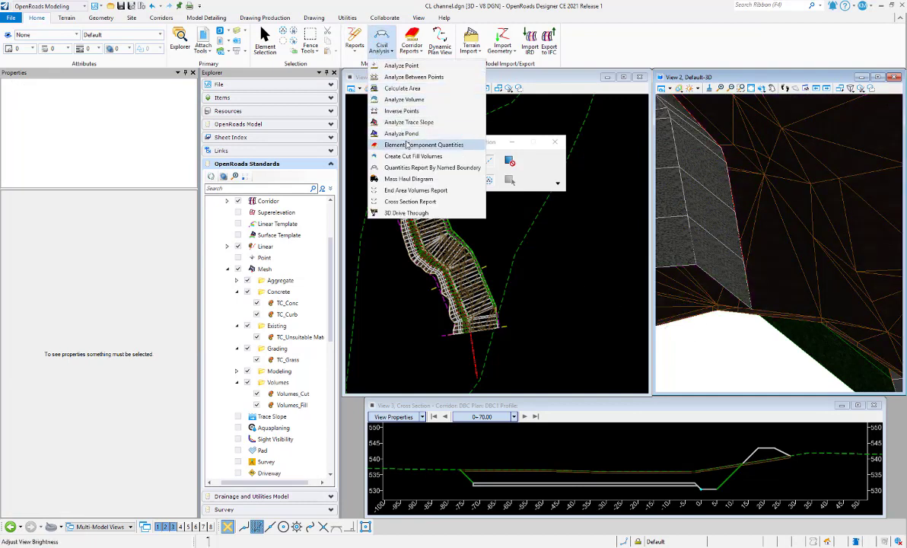
{"action": "left_click", "coordinate": [413, 156]}
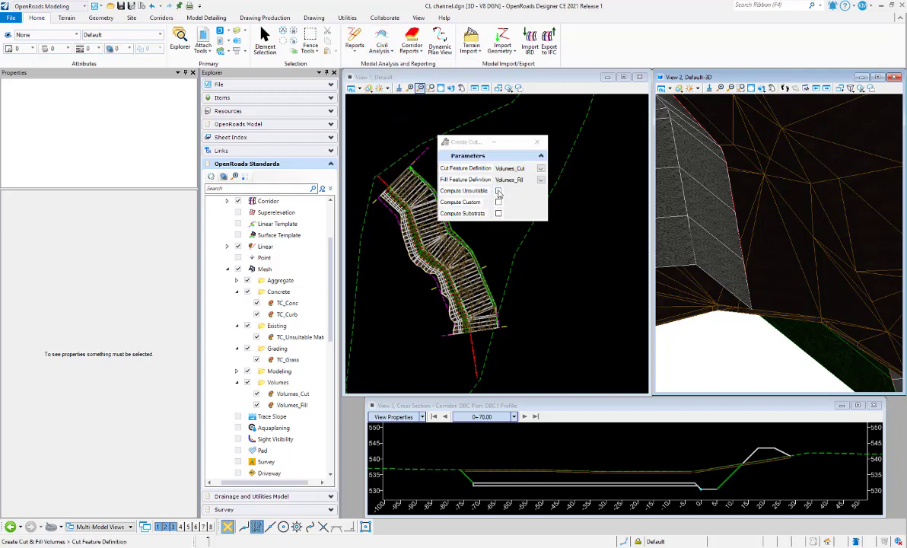
{"action": "left_click", "coordinate": [499, 190]}
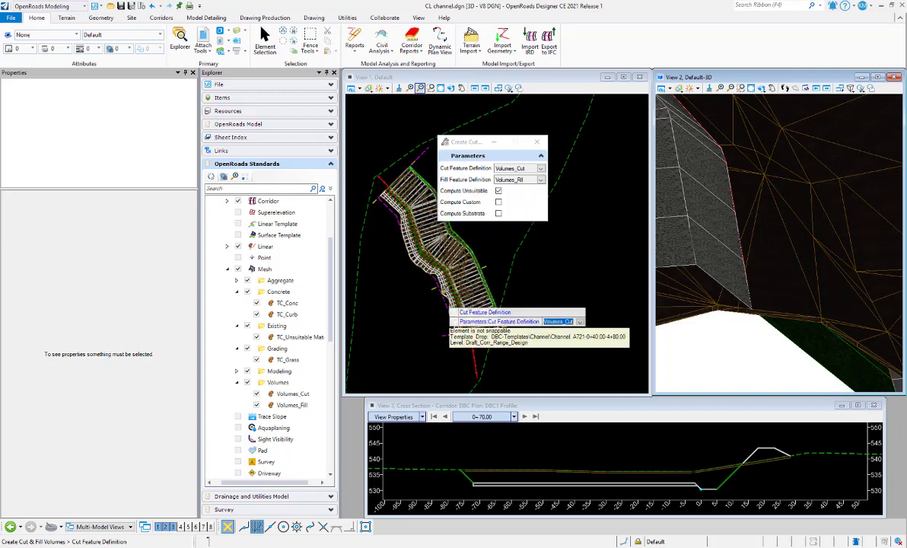
{"action": "left_click", "coordinate": [510, 260]}
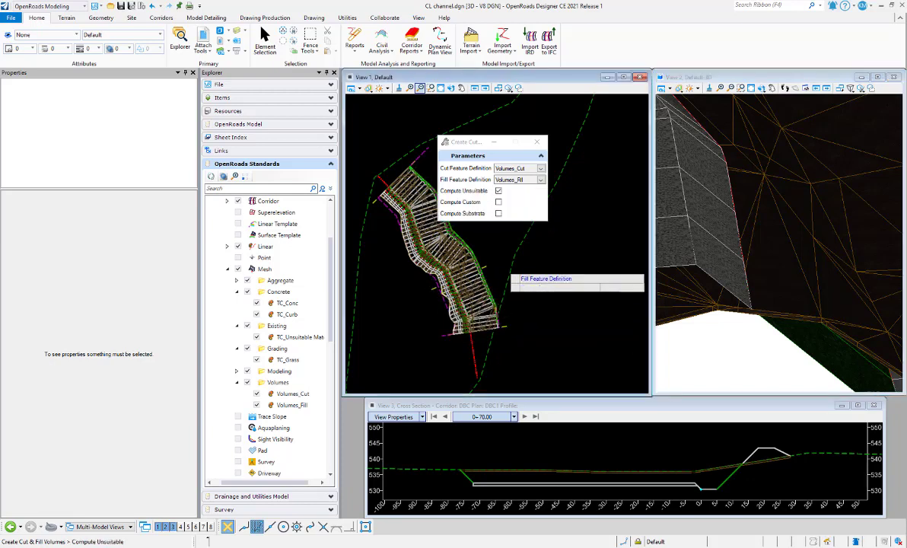
{"action": "left_click", "coordinate": [515, 262]}
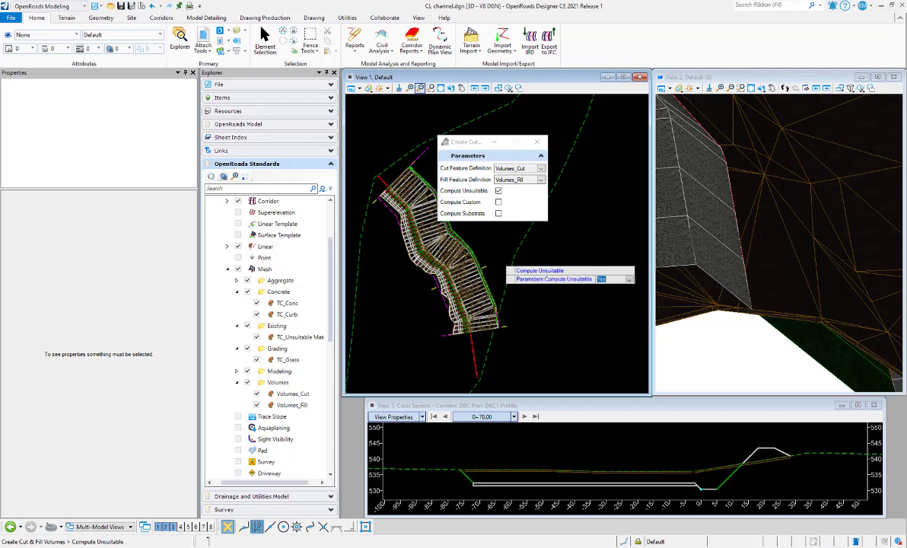
{"action": "left_click", "coordinate": [503, 264]}
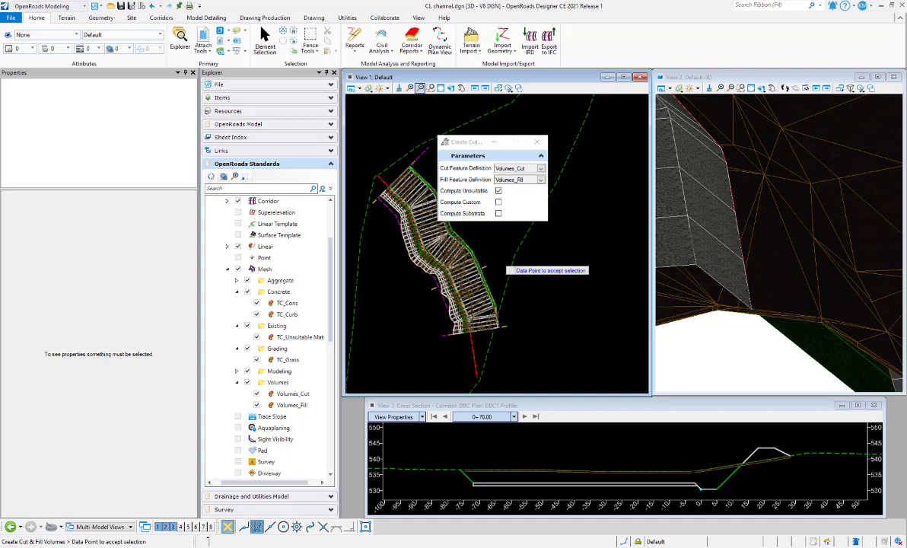
{"action": "left_click", "coordinate": [669, 324]}
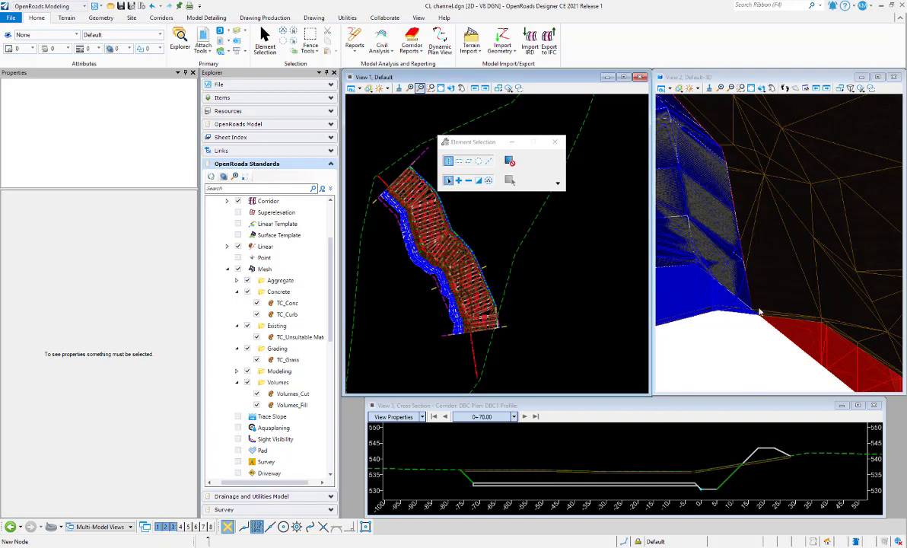
{"action": "left_click", "coordinate": [515, 417]}
{"action": "left_click", "coordinate": [524, 417]}
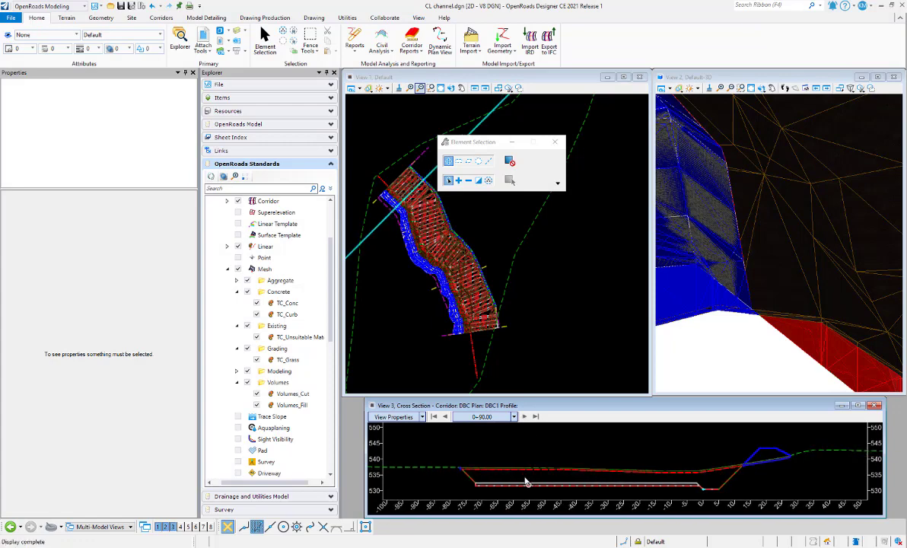
{"action": "scroll", "coordinate": [521, 472], "scroll_direction": "up", "scroll_amount": 2}
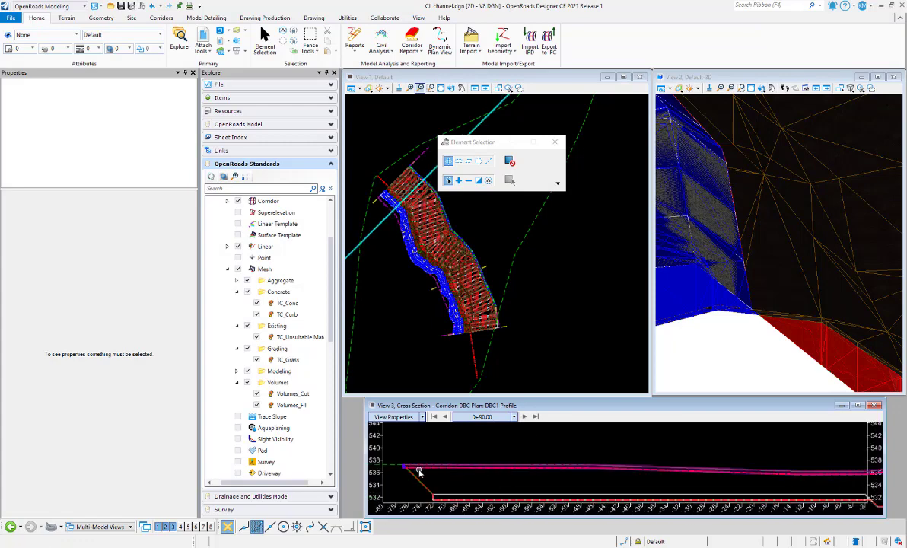
{"action": "scroll", "coordinate": [420, 476], "scroll_direction": "up", "scroll_amount": 1}
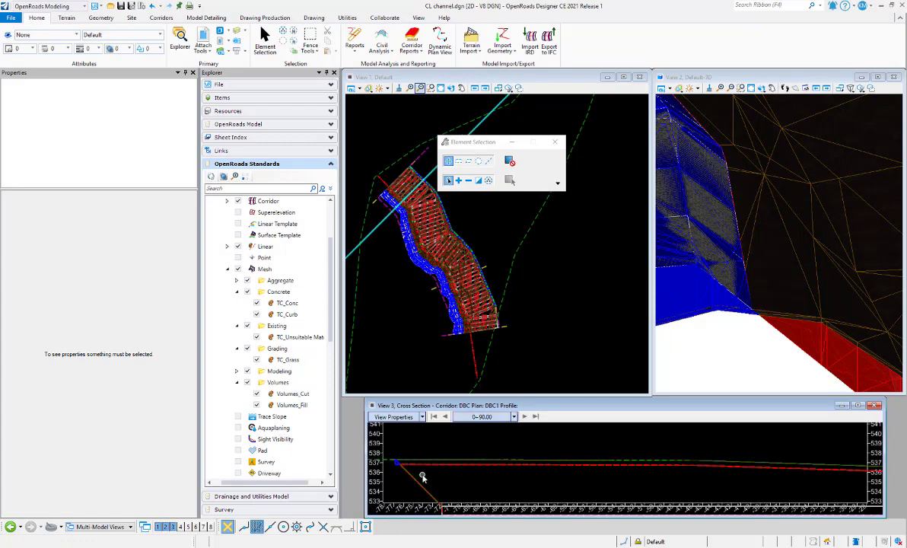
{"action": "scroll", "coordinate": [420, 467], "scroll_direction": "up", "scroll_amount": 1}
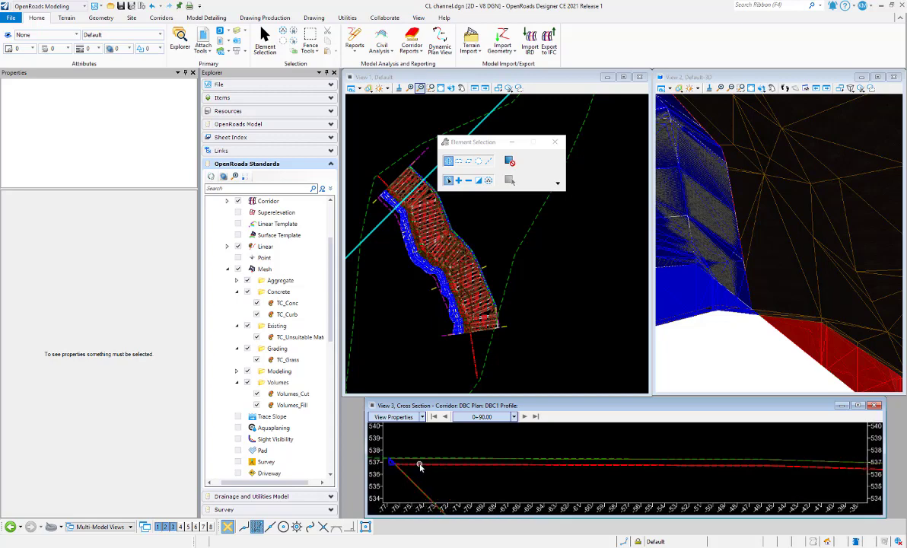
{"action": "scroll", "coordinate": [420, 467], "scroll_direction": "up", "scroll_amount": 1}
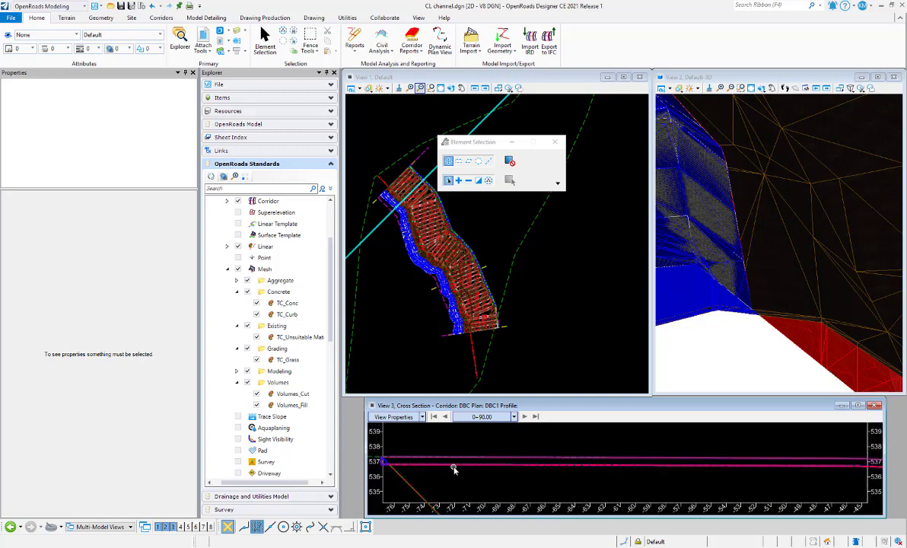
{"action": "scroll", "coordinate": [445, 466], "scroll_direction": "down", "scroll_amount": 3}
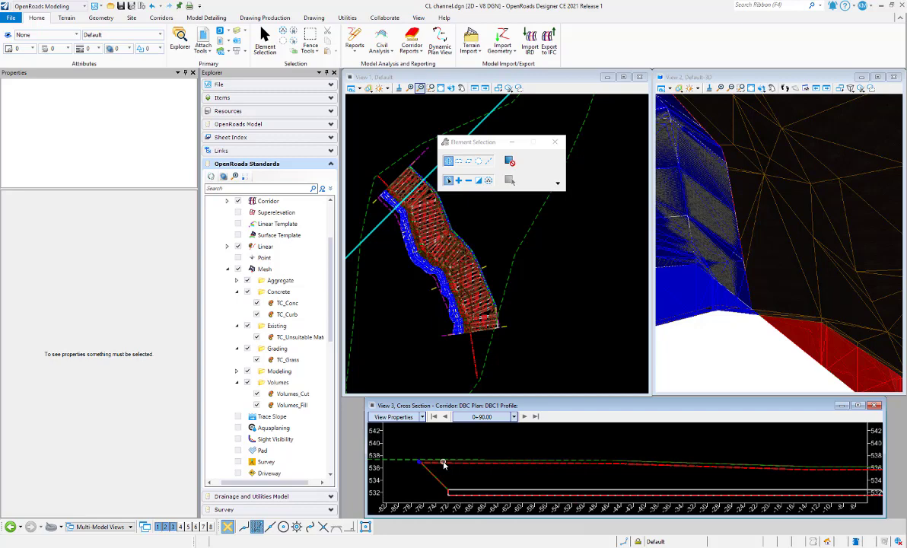
{"action": "scroll", "coordinate": [445, 465], "scroll_direction": "down", "scroll_amount": 2}
{"action": "scroll", "coordinate": [678, 455], "scroll_direction": "up", "scroll_amount": 2}
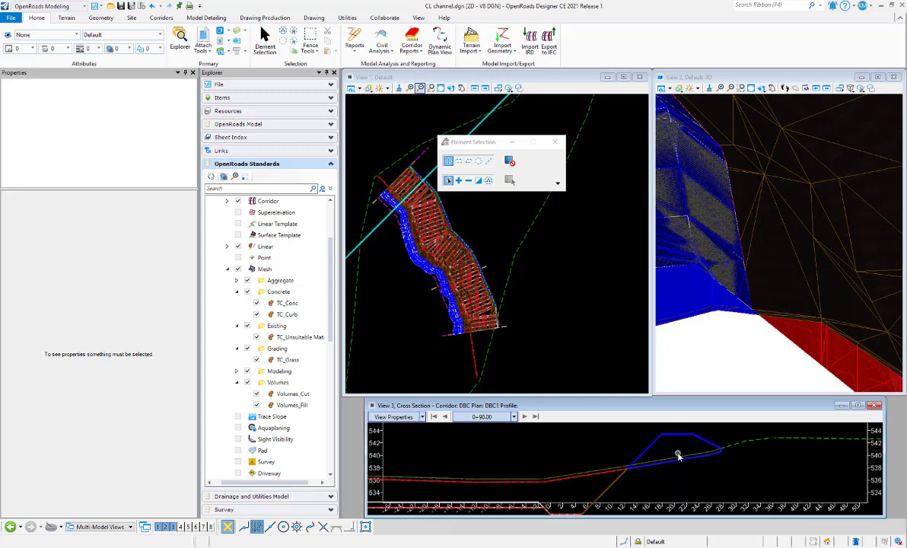
{"action": "mouse_move", "coordinate": [676, 461]}
{"action": "left_click", "coordinate": [381, 47]}
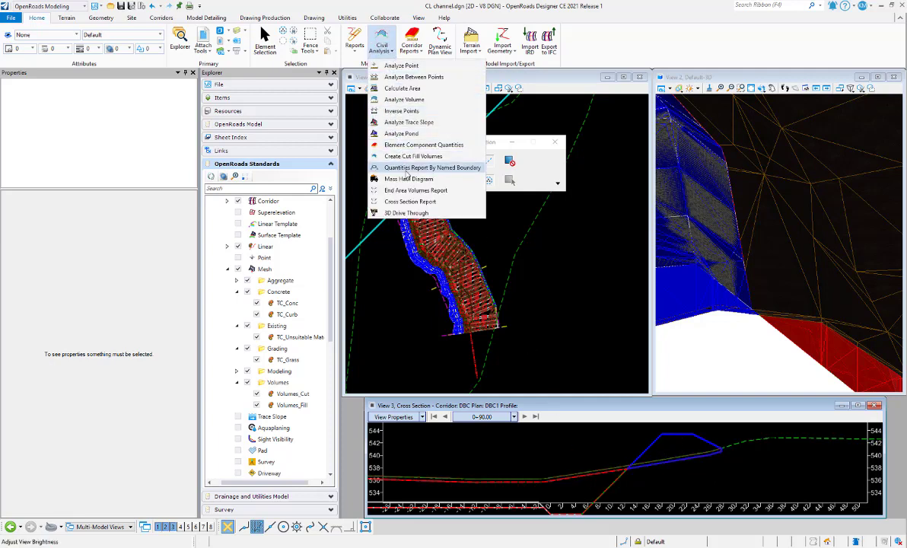
{"action": "left_click", "coordinate": [430, 168]}
{"action": "left_click", "coordinate": [498, 251]}
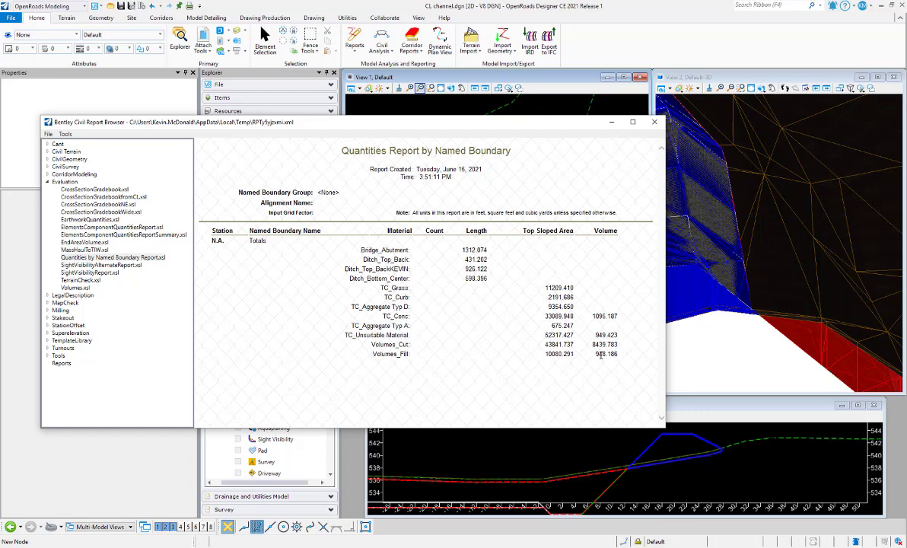
{"action": "left_click", "coordinate": [654, 122]}
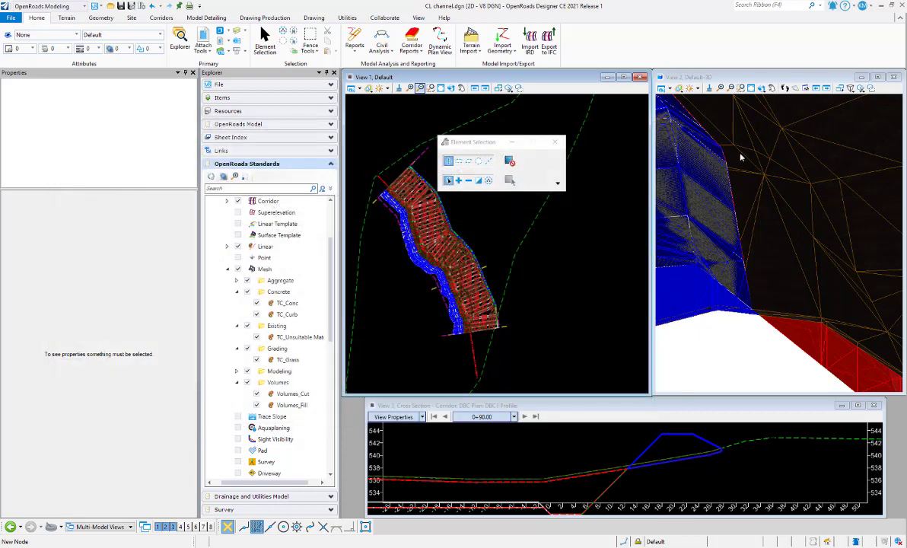
{"action": "left_click", "coordinate": [704, 297]}
{"action": "right_click", "coordinate": [704, 296]}
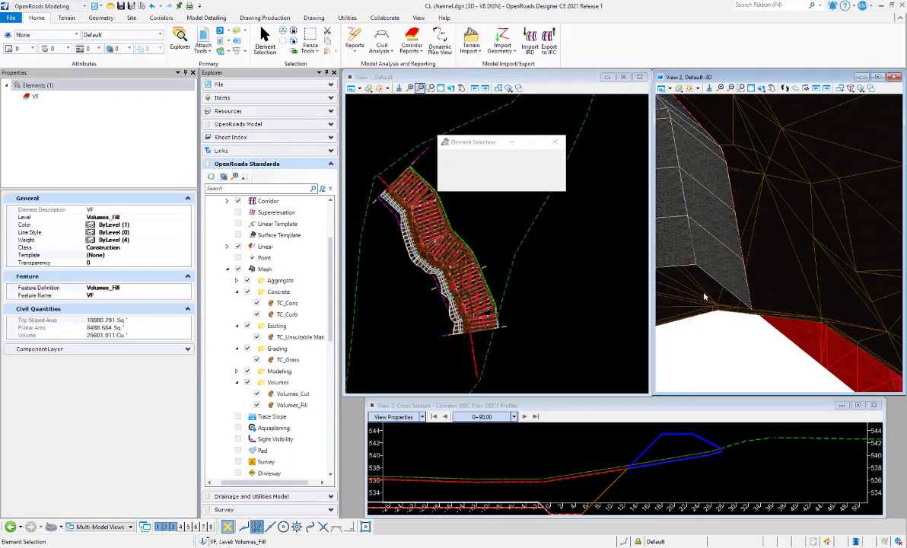
{"action": "left_click", "coordinate": [811, 346]}
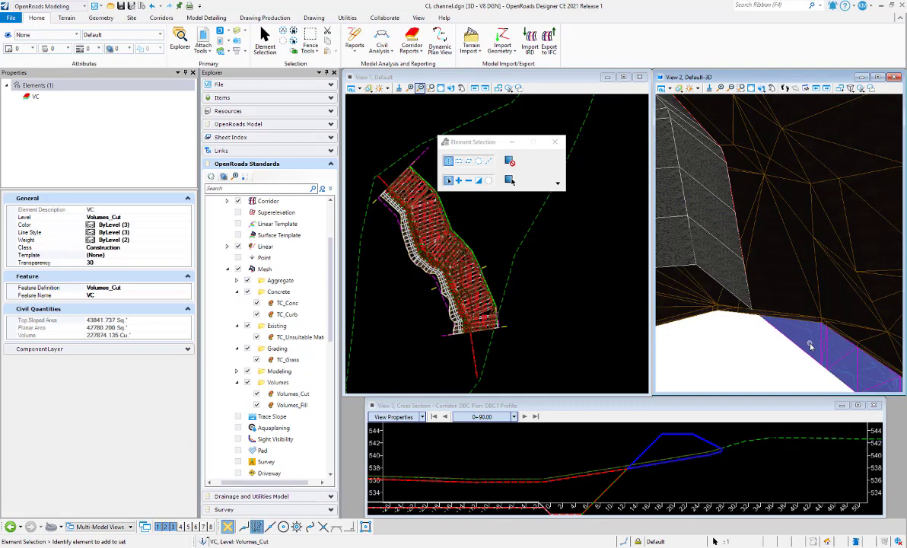
{"action": "right_click", "coordinate": [753, 335]}
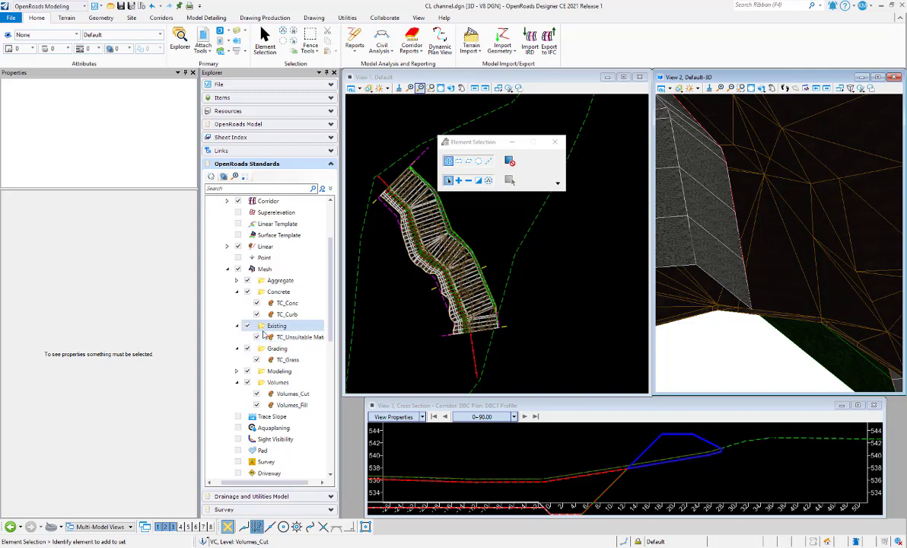
Set Split to True on the TC_Unsuitable Material feature definition.
{"action": "left_click", "coordinate": [293, 337]}
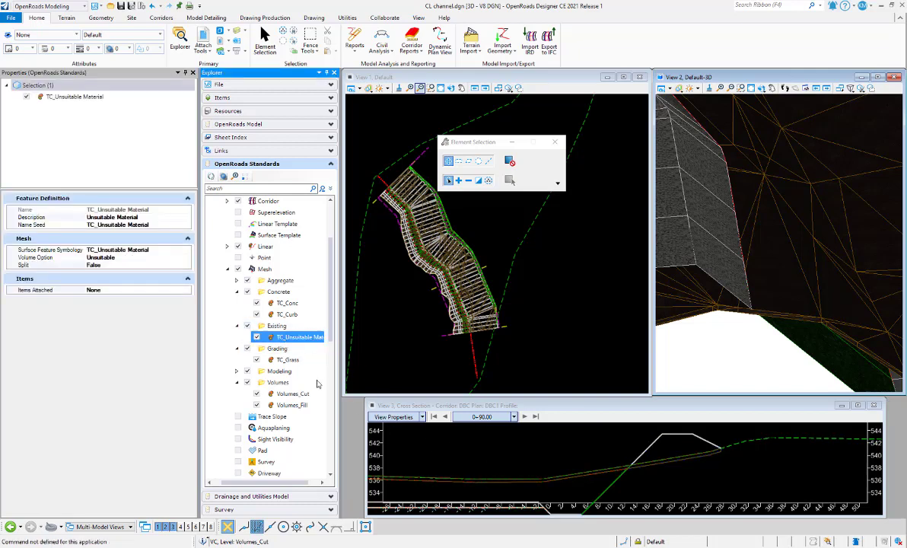
{"action": "left_click", "coordinate": [122, 265]}
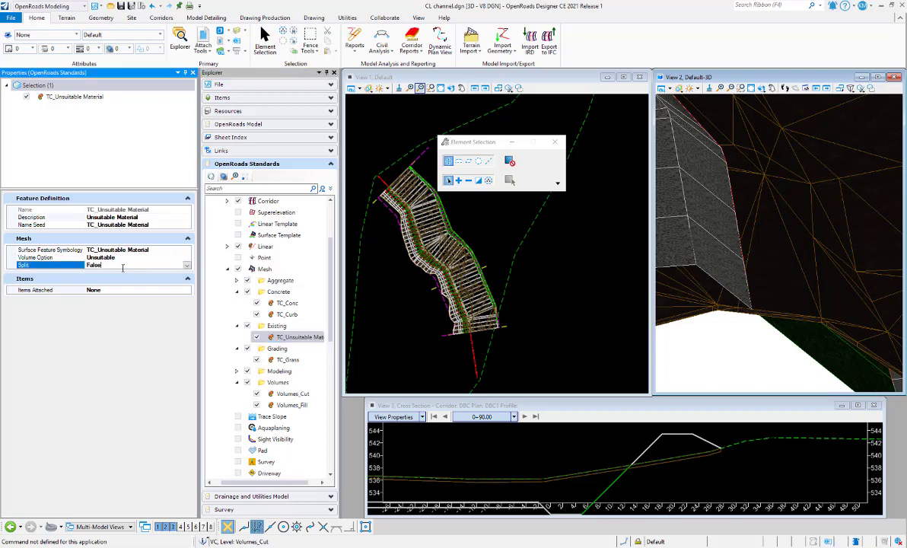
{"action": "left_click", "coordinate": [186, 265]}
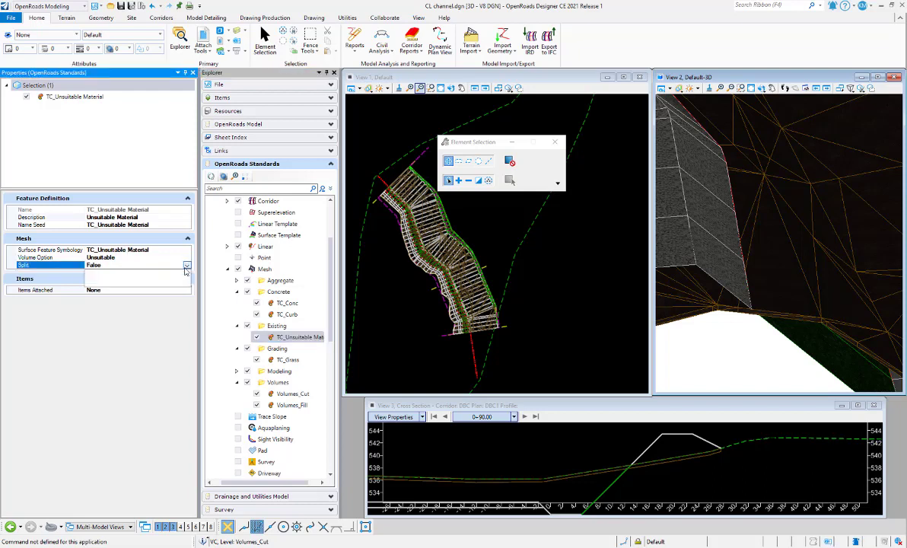
{"action": "left_click", "coordinate": [106, 263]}
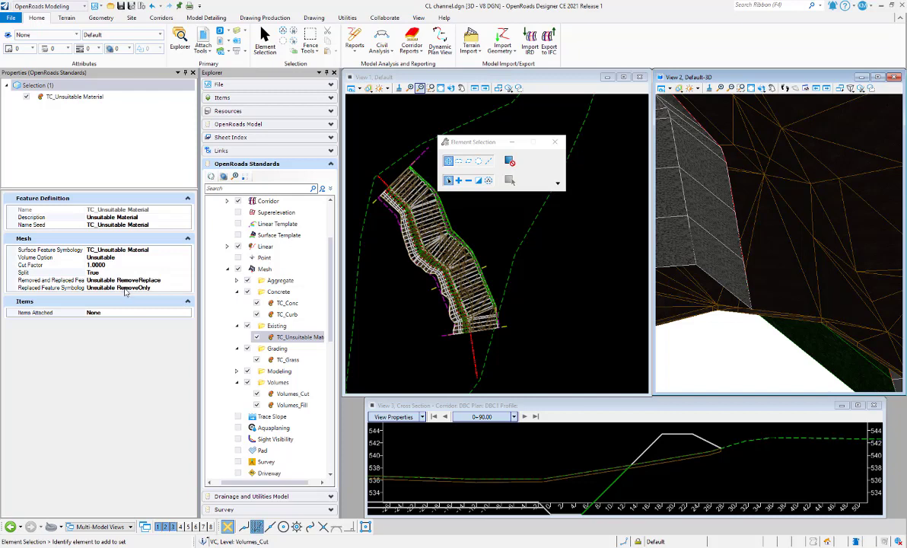
Run Create Cut Fill Volumes again with Volumes_Cut, Volumes_Fill and unsuitable material computed.
{"action": "left_click", "coordinate": [381, 44]}
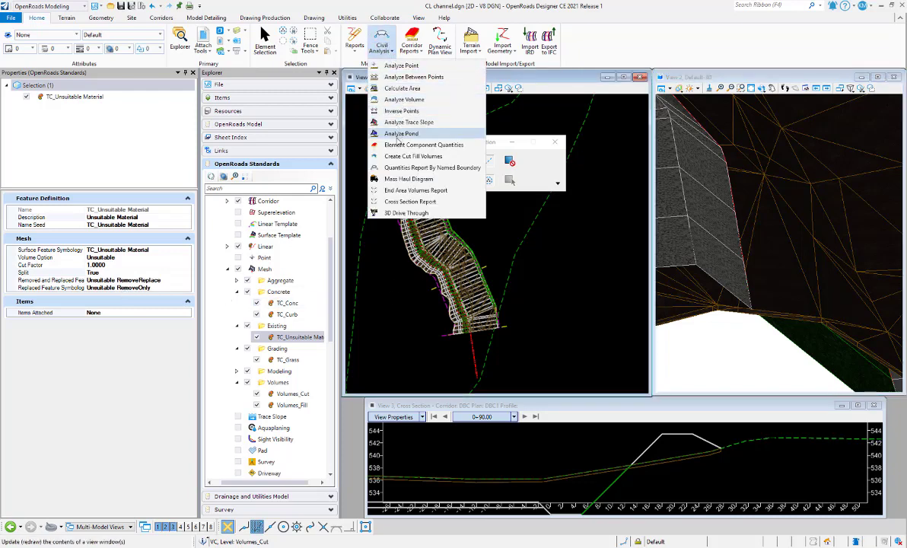
{"action": "left_click", "coordinate": [413, 156]}
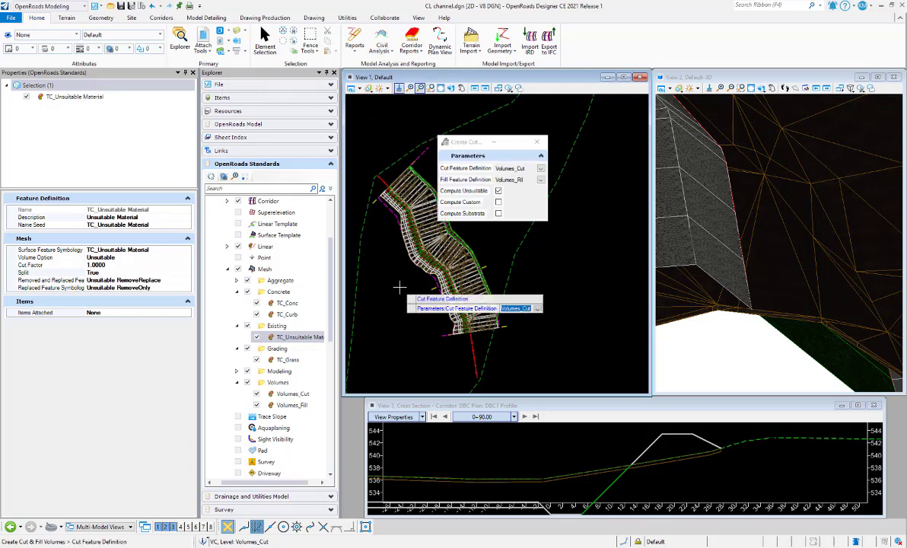
{"action": "left_click", "coordinate": [423, 219]}
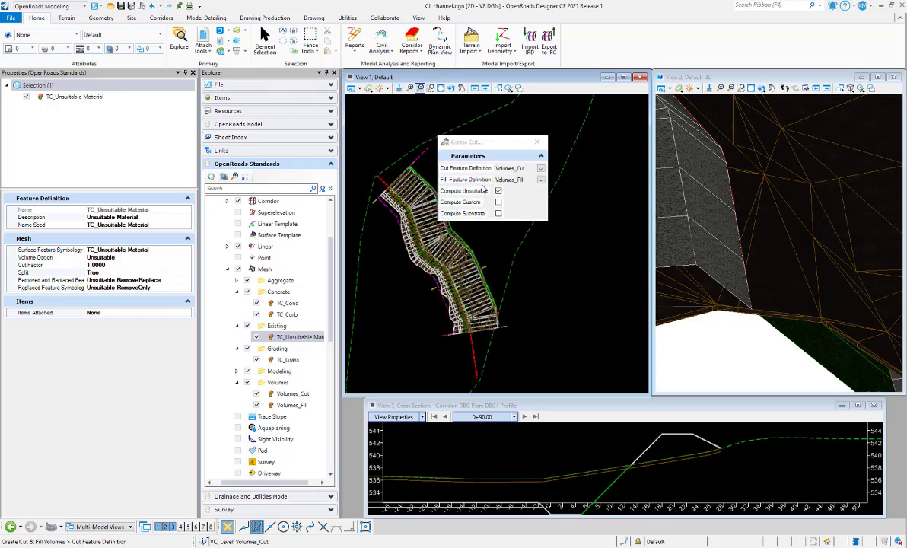
{"action": "left_click", "coordinate": [404, 283]}
{"action": "left_click", "coordinate": [404, 282]}
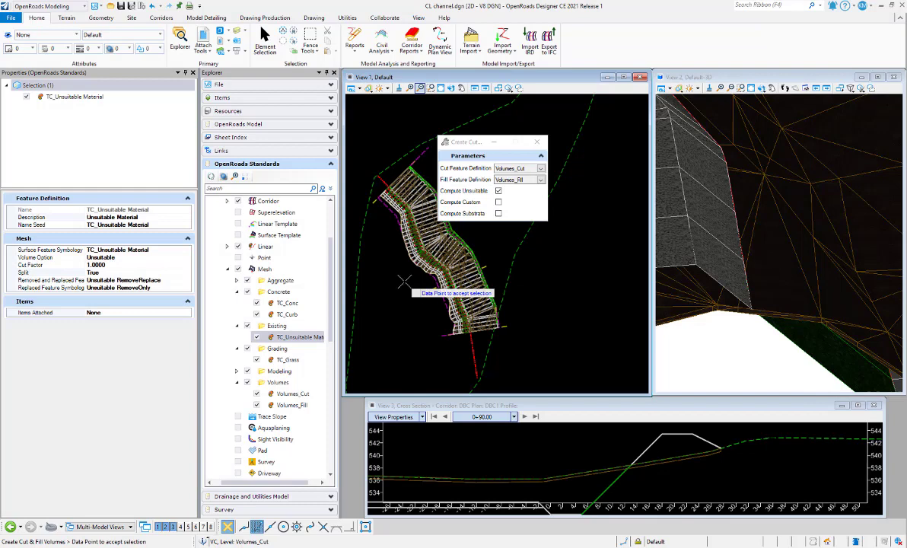
{"action": "left_click", "coordinate": [709, 317]}
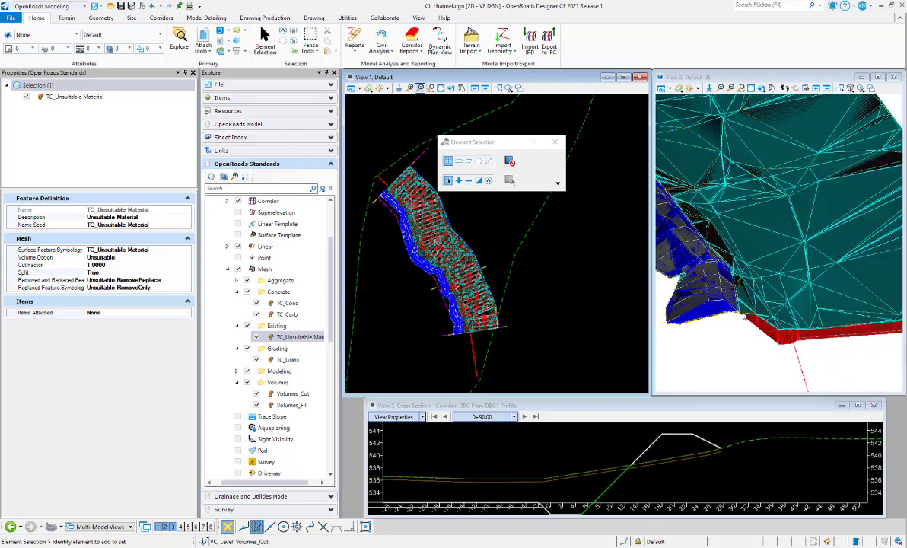
Zoom in on the new meshes in View 2, then activate the cross-section view at station 1+00.00.
{"action": "scroll", "coordinate": [742, 315], "scroll_direction": "up", "scroll_amount": 1}
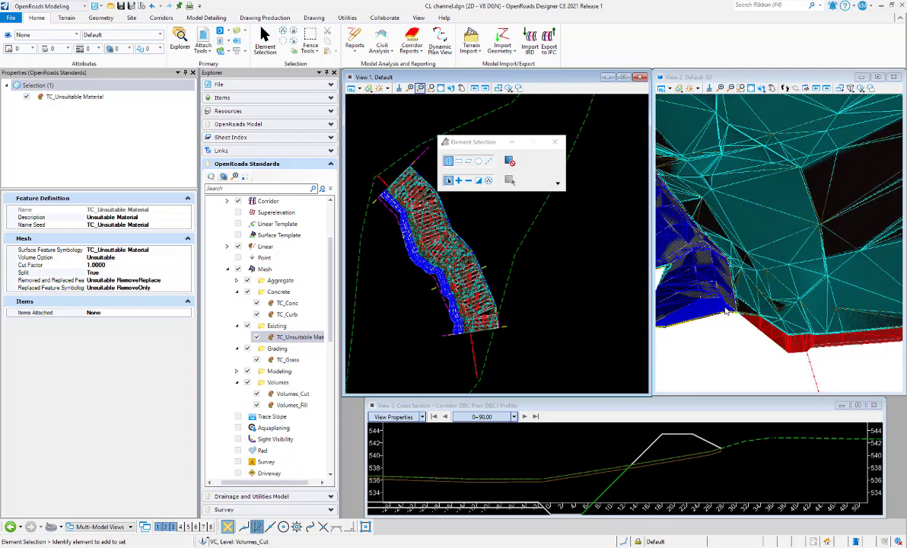
{"action": "scroll", "coordinate": [724, 311], "scroll_direction": "up", "scroll_amount": 1}
{"action": "scroll", "coordinate": [718, 309], "scroll_direction": "up", "scroll_amount": 2}
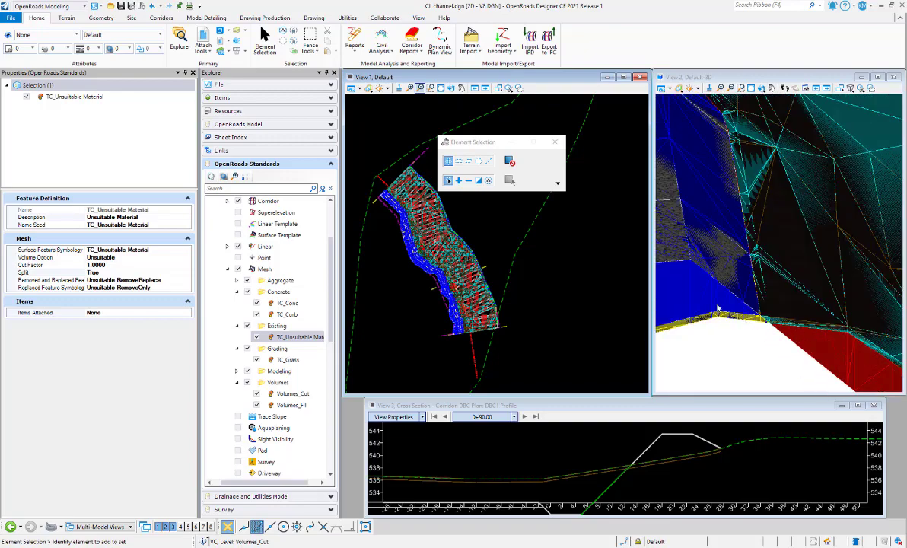
{"action": "scroll", "coordinate": [753, 297], "scroll_direction": "up", "scroll_amount": 2}
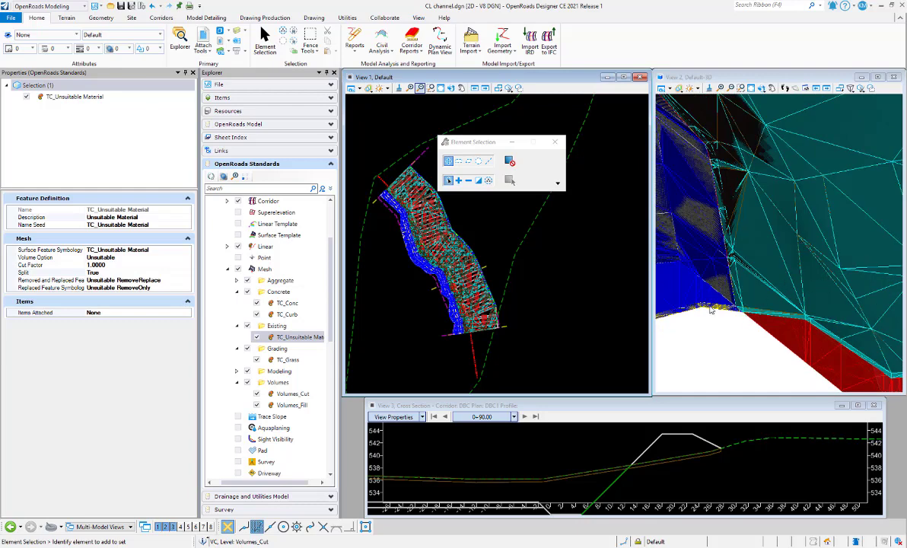
{"action": "left_click", "coordinate": [586, 460]}
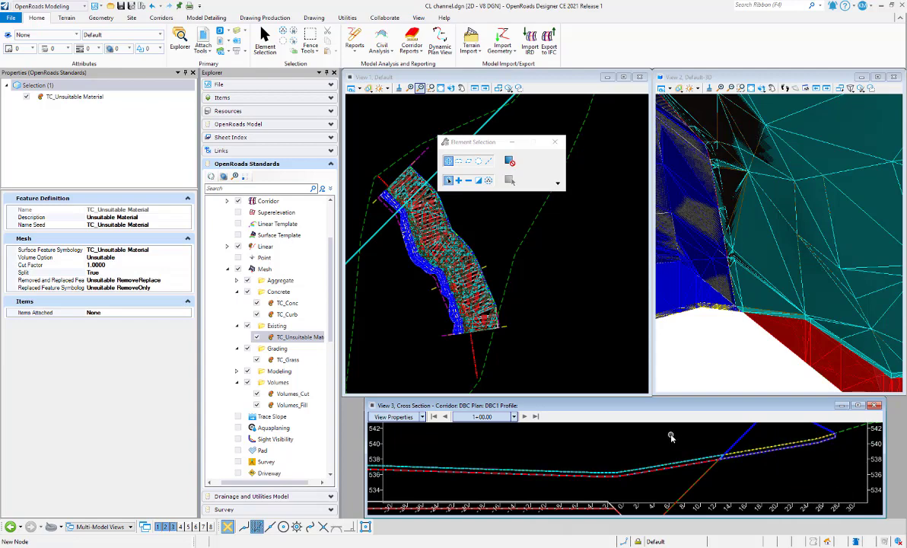
{"action": "left_click", "coordinate": [381, 48]}
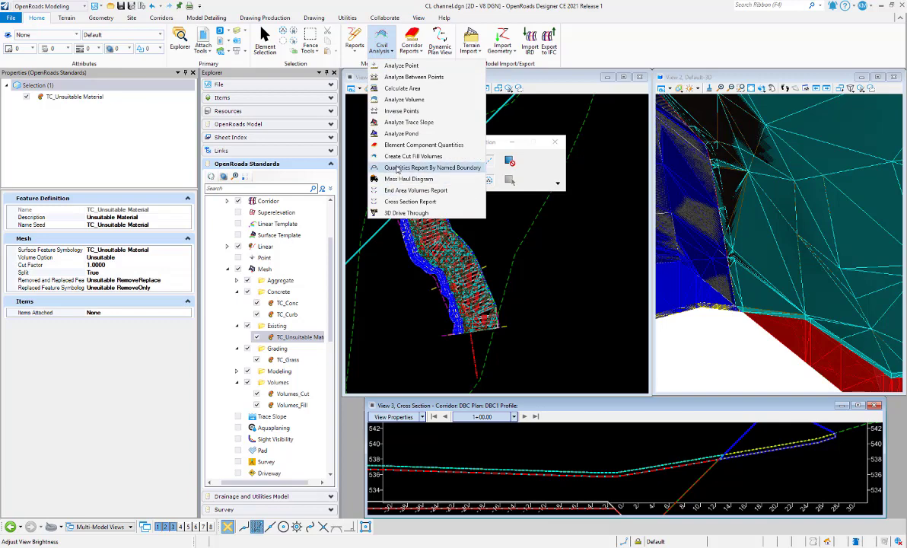
Generate a Quantities Report By Named Boundary and view it as the Volumes.xsl Volumes Report.
{"action": "left_click", "coordinate": [407, 168]}
{"action": "left_click", "coordinate": [500, 263]}
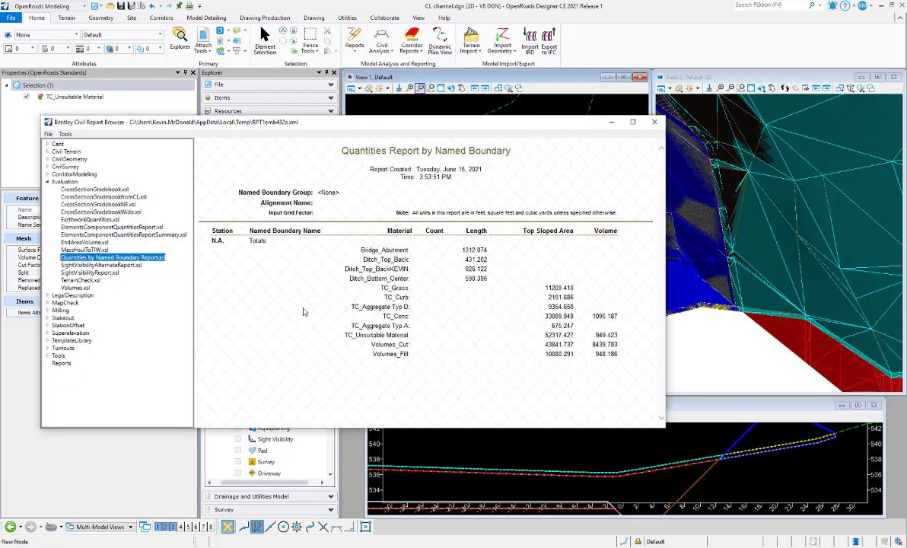
{"action": "left_click", "coordinate": [76, 288]}
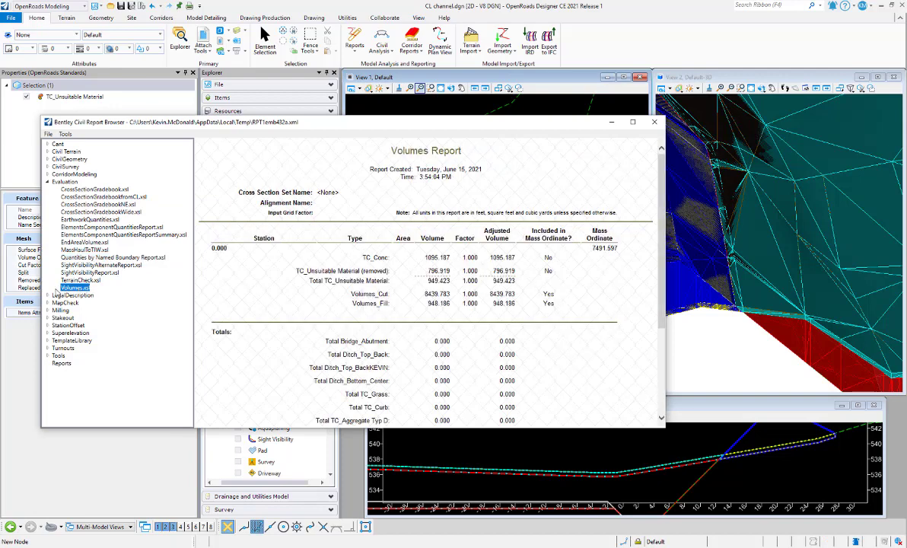